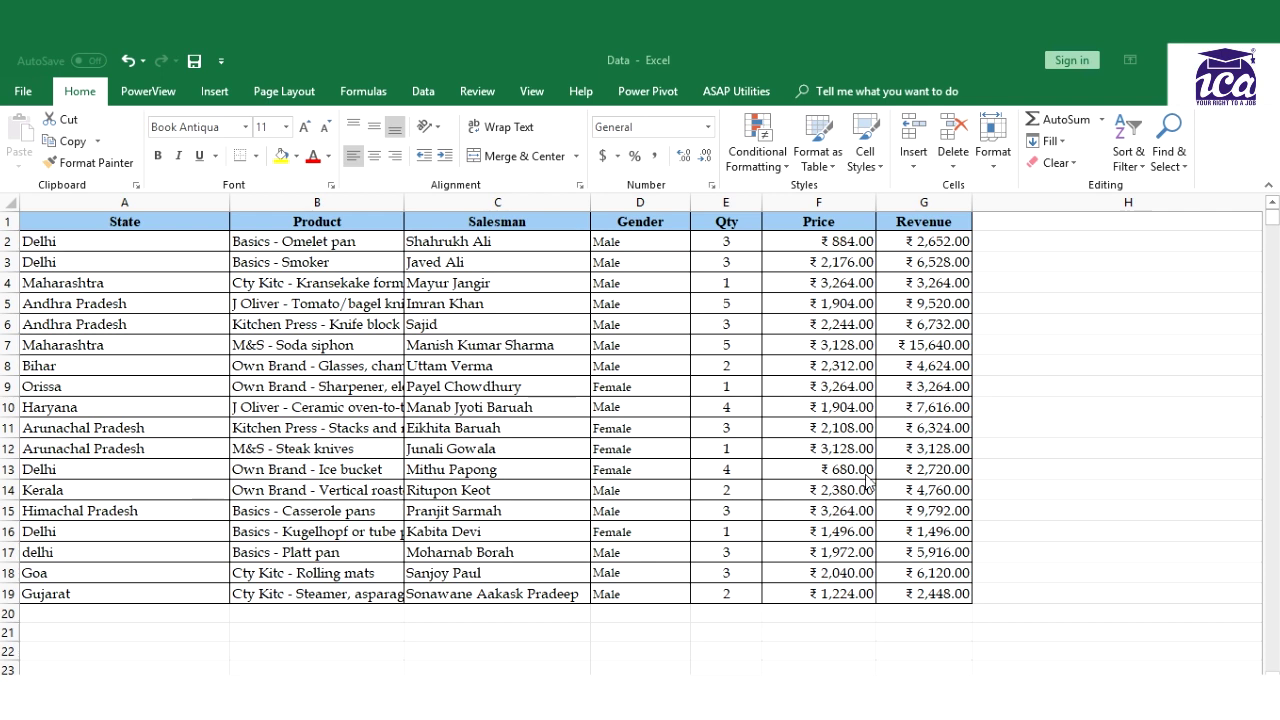
# Select the Revenue values in cells G2 through G19
pyautogui.click(928, 244)
pyautogui.moveTo(926, 241); pyautogui.dragTo(901, 607)
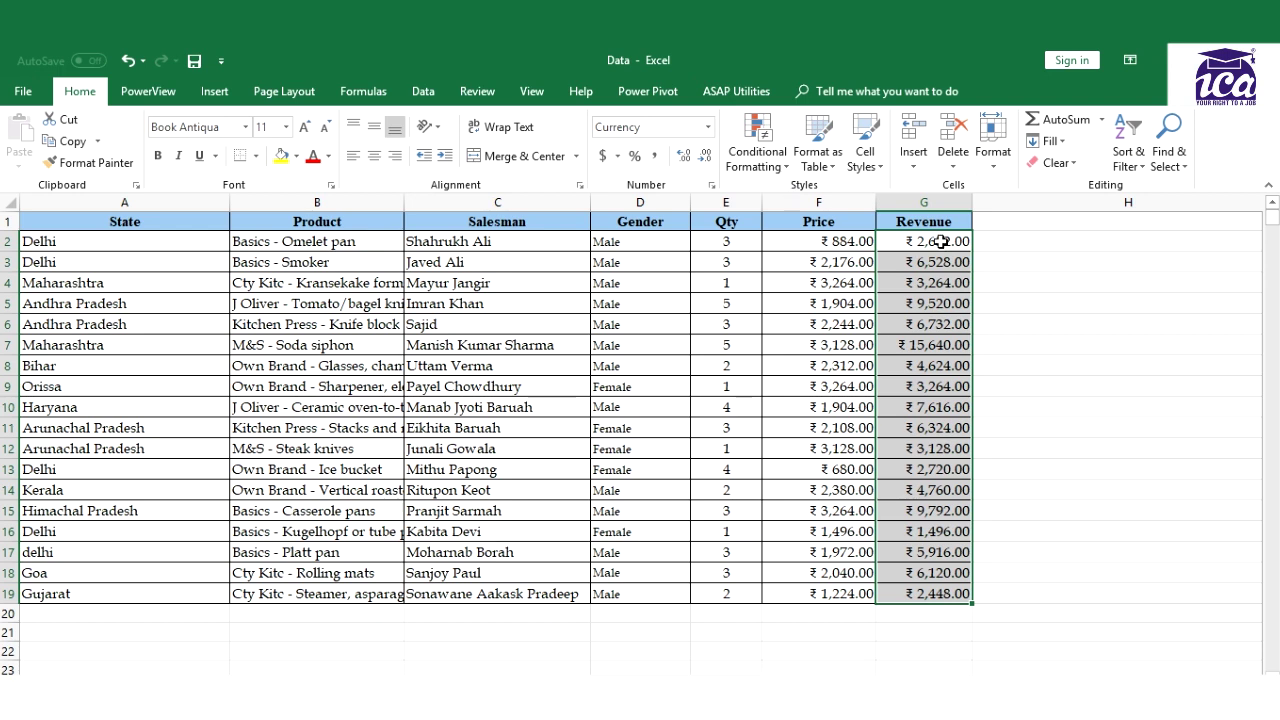
# Start a Top 10 Items conditional formatting rule on the Revenue range
pyautogui.click(757, 152)
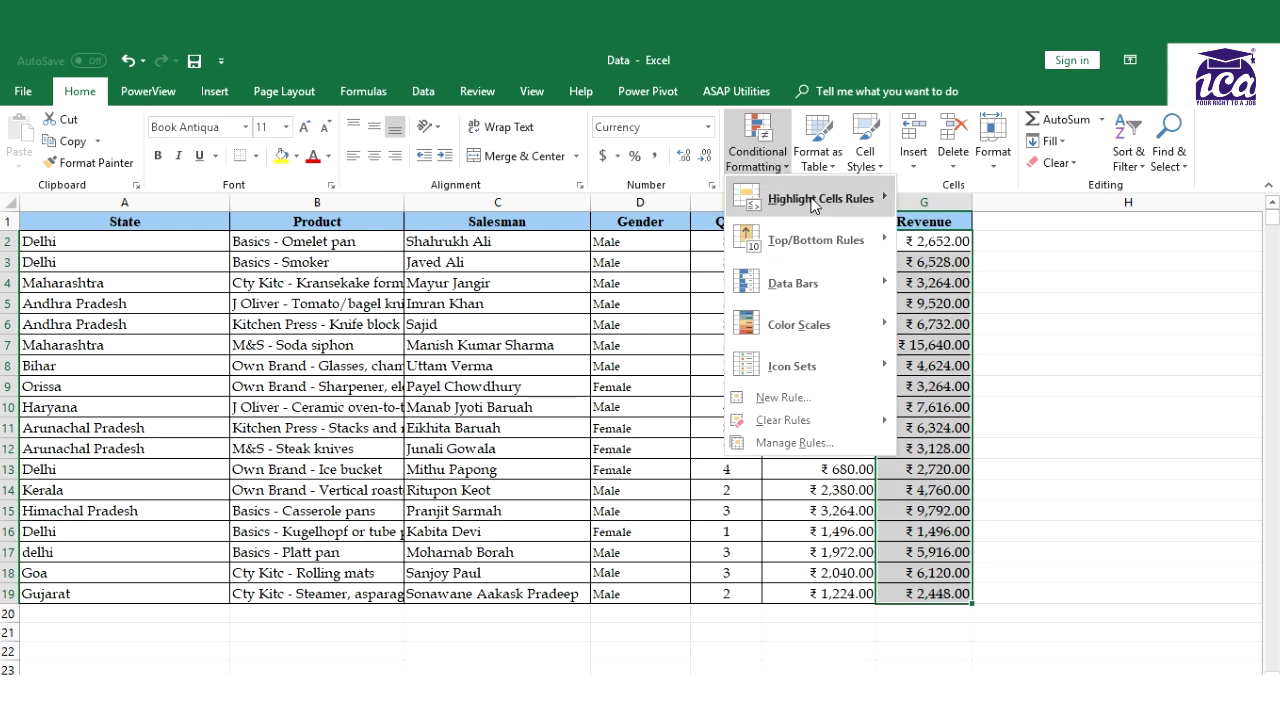
pyautogui.moveTo(816, 206)
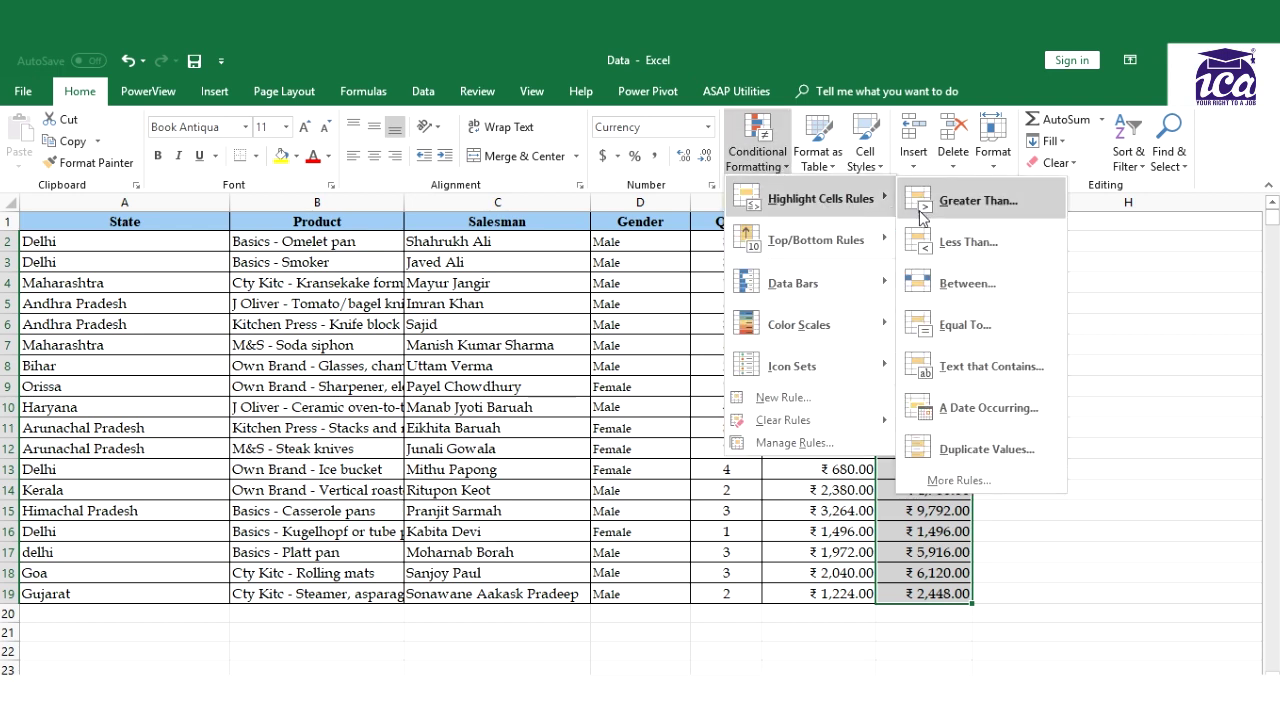
pyautogui.moveTo(868, 238)
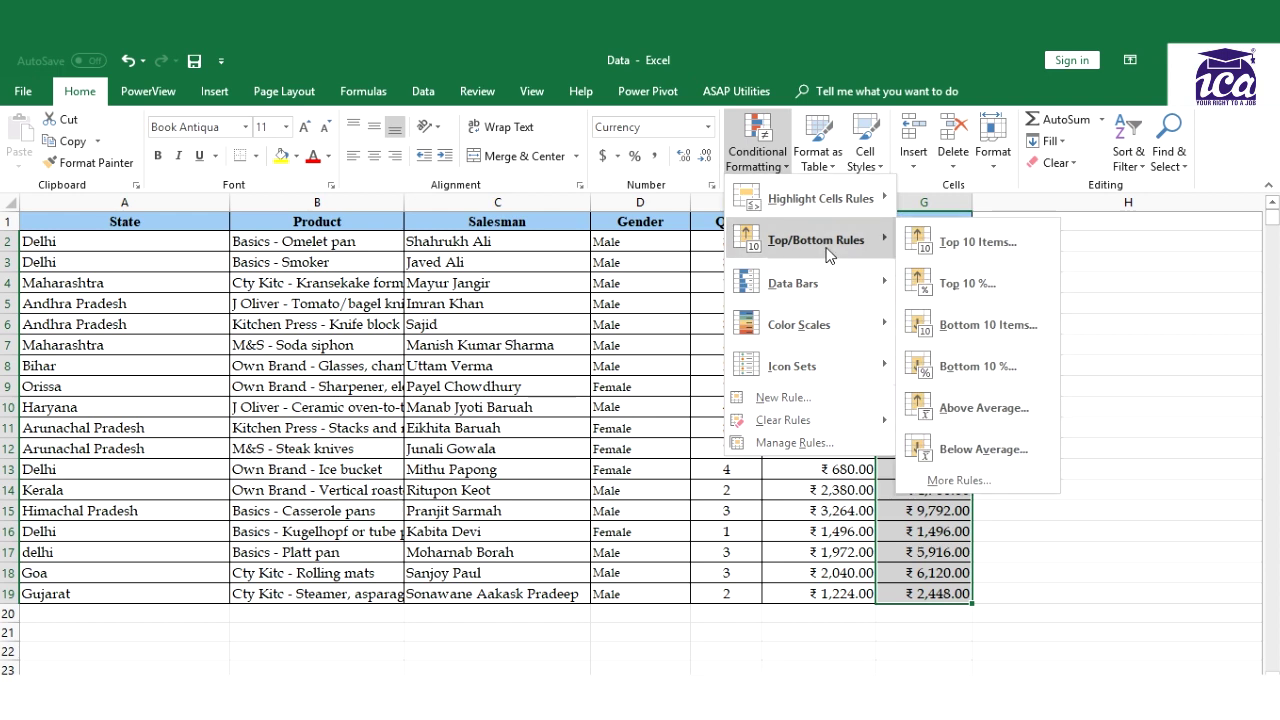
pyautogui.click(945, 244)
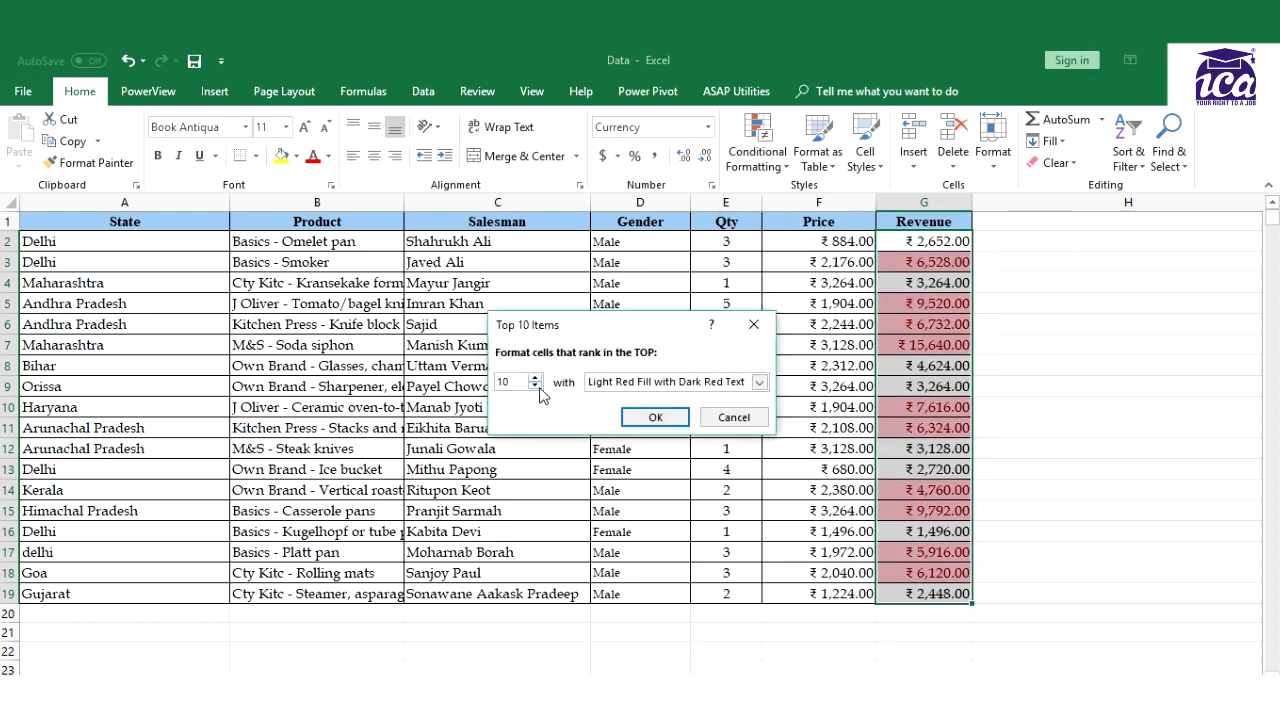
# Lower the count to 3 with Light Red Fill with Dark Red Text and apply it
pyautogui.click(536, 387)
pyautogui.click(536, 387)
pyautogui.click(536, 387)
pyautogui.click(537, 387)
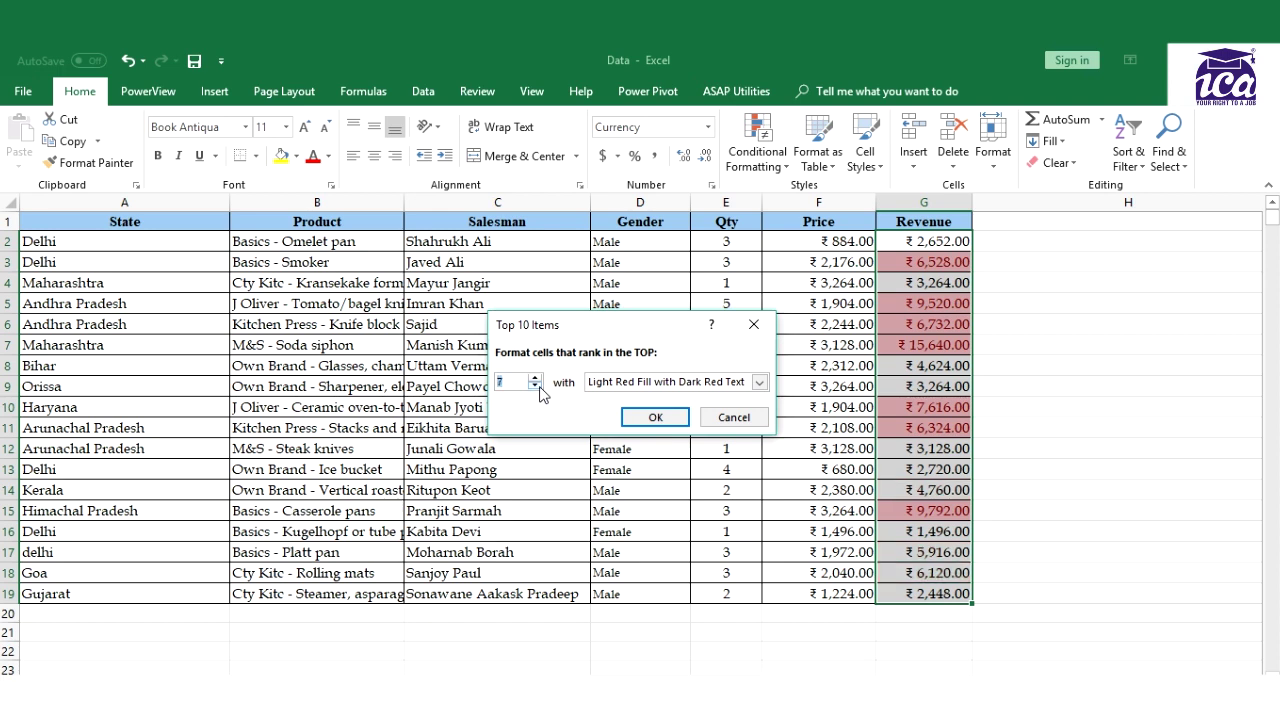
pyautogui.click(537, 387)
pyautogui.click(537, 387)
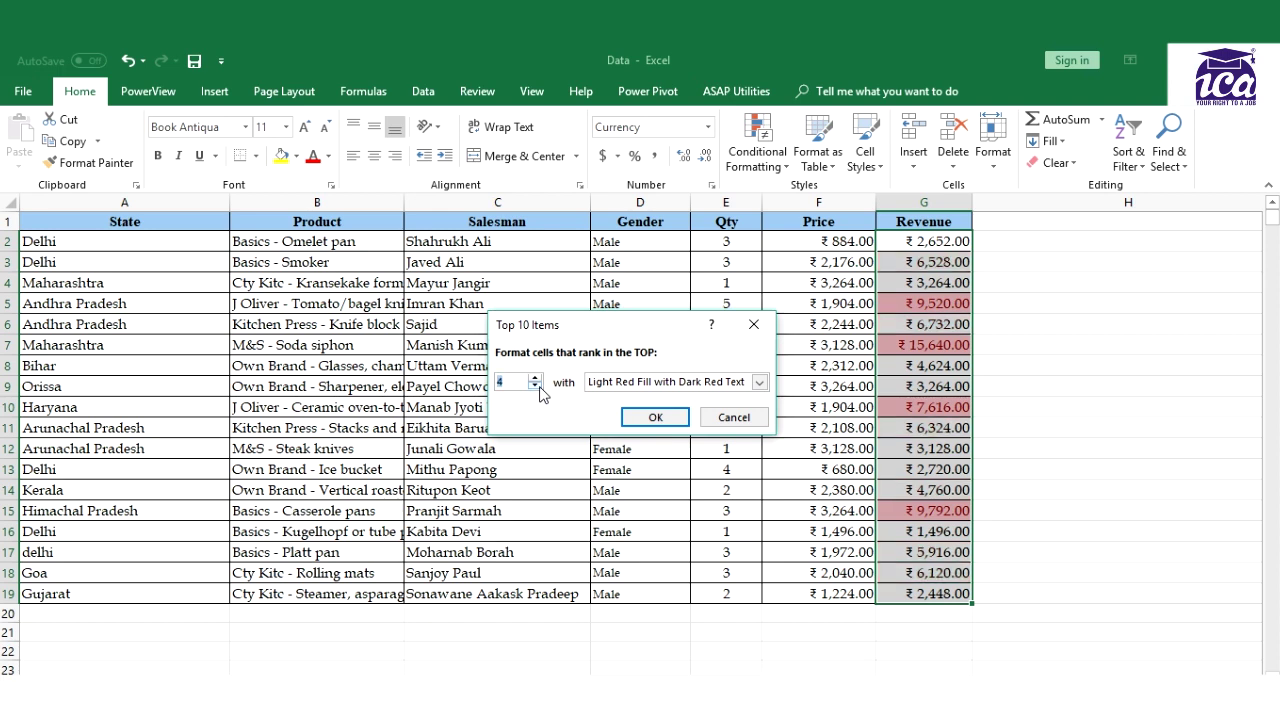
pyautogui.click(537, 387)
pyautogui.click(656, 419)
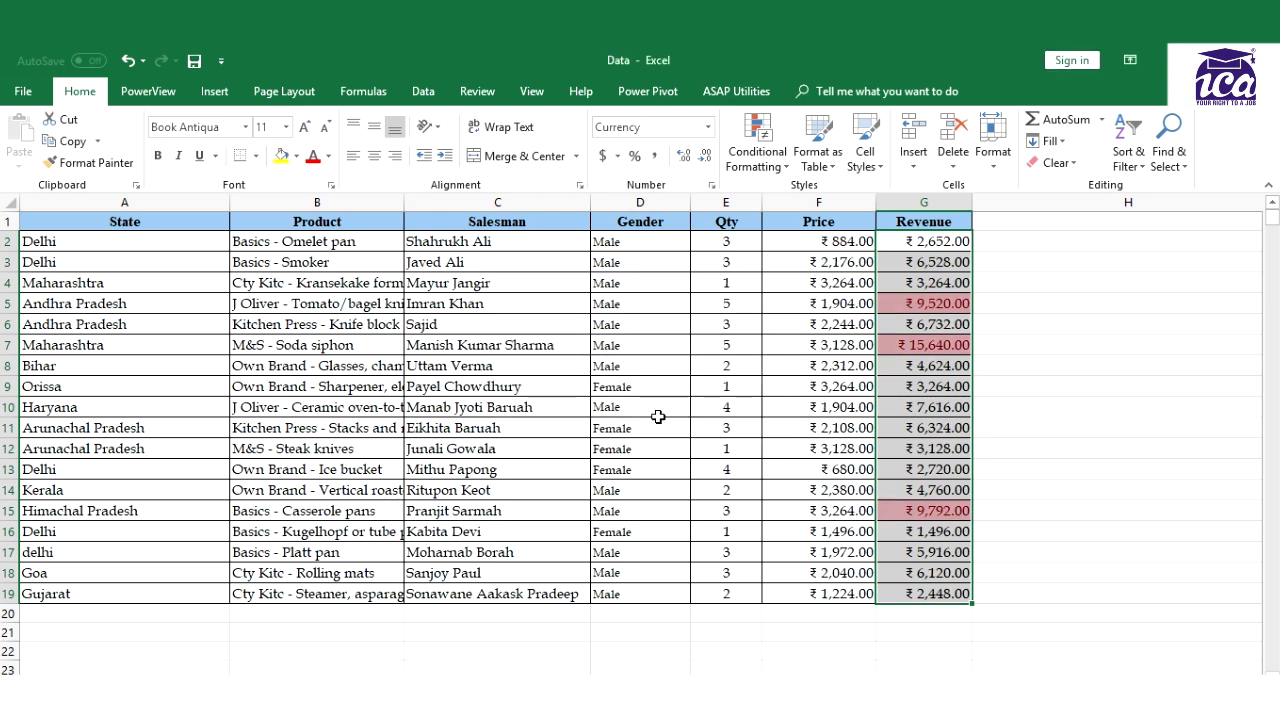
pyautogui.click(949, 361)
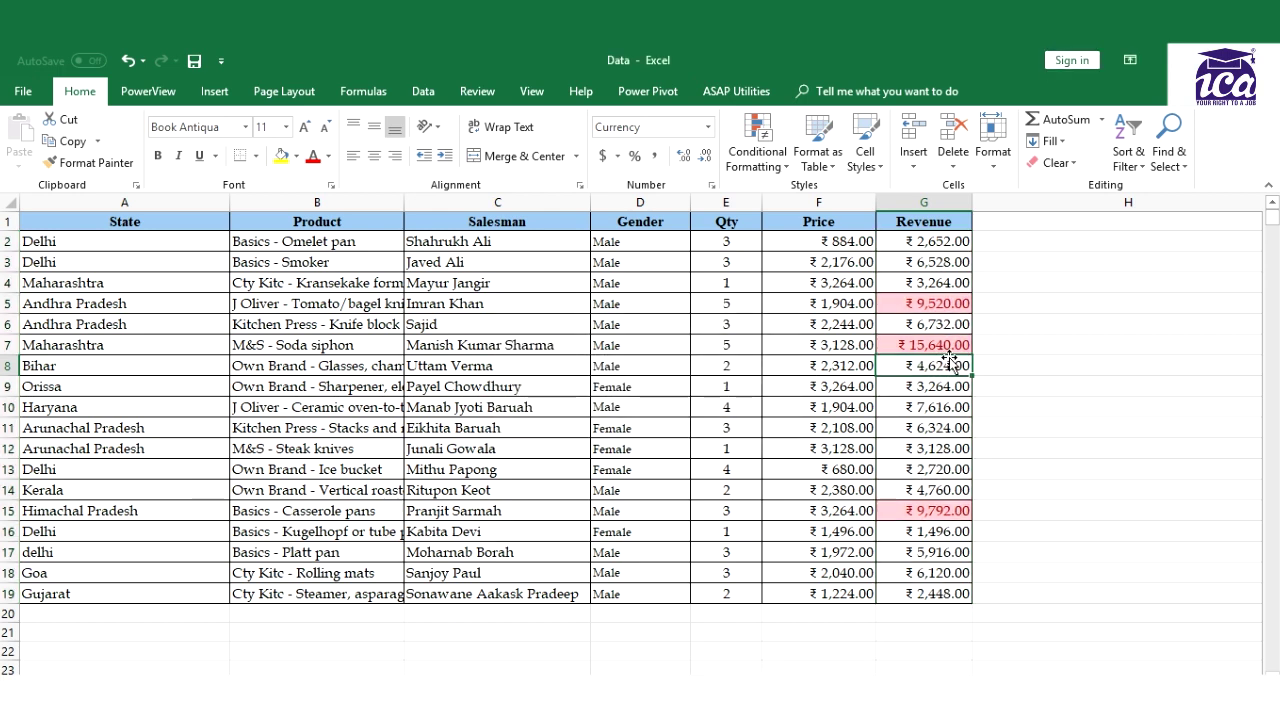
pyautogui.click(535, 247)
# Select the Salesman names in C2:C19 after two false starts
pyautogui.moveTo(535, 247); pyautogui.dragTo(519, 598)
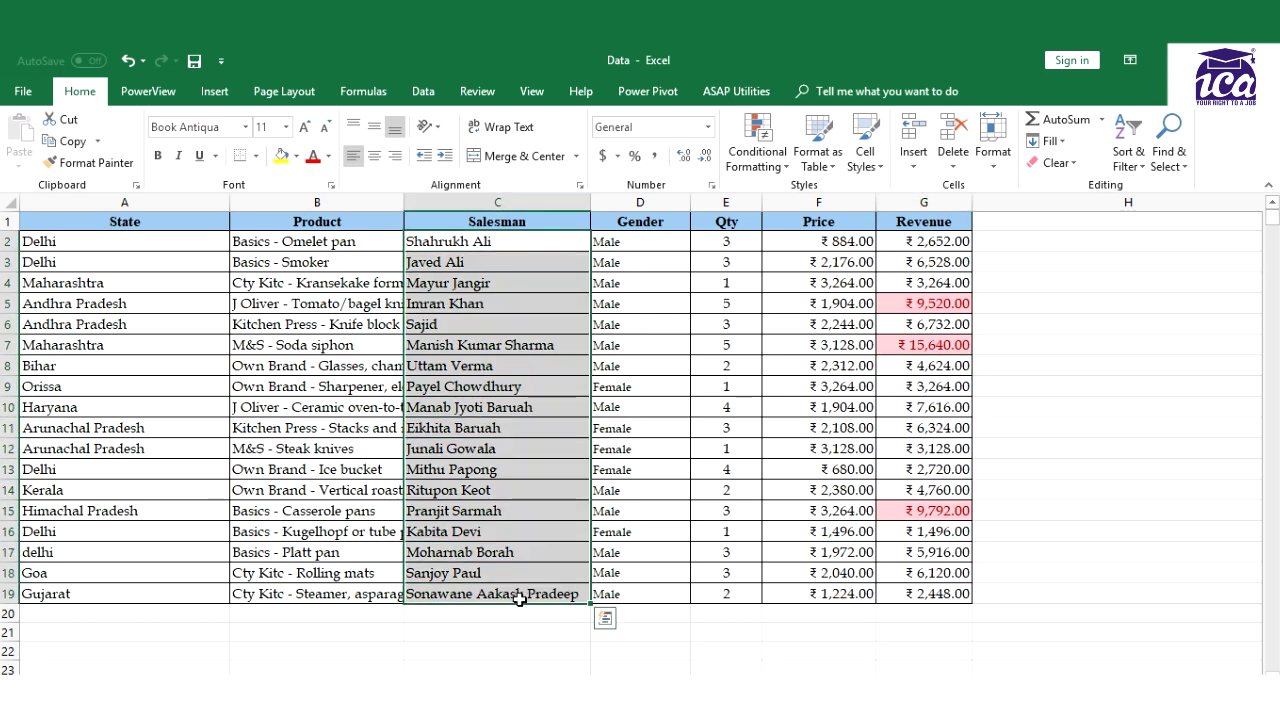
pyautogui.click(516, 258)
pyautogui.moveTo(516, 256)
pyautogui.mouseDown()
pyautogui.moveTo(506, 443)
pyautogui.moveTo(520, 533)
pyautogui.mouseUp()
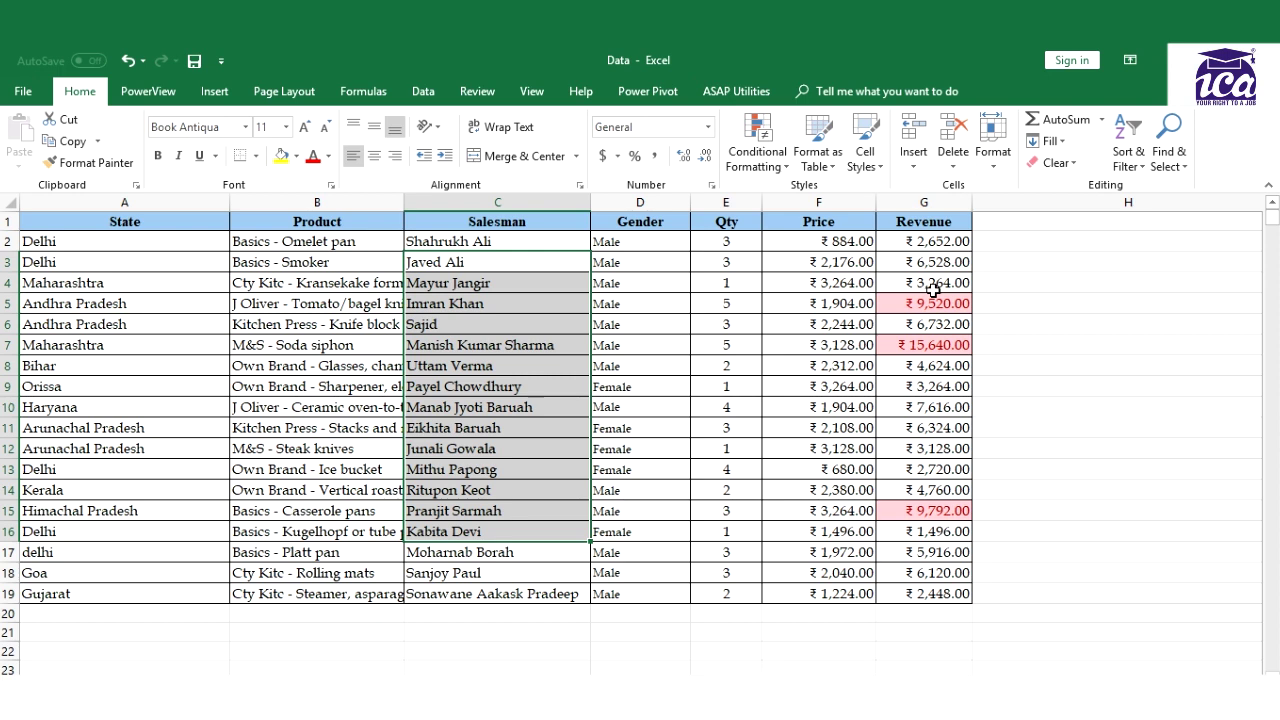
pyautogui.click(572, 240)
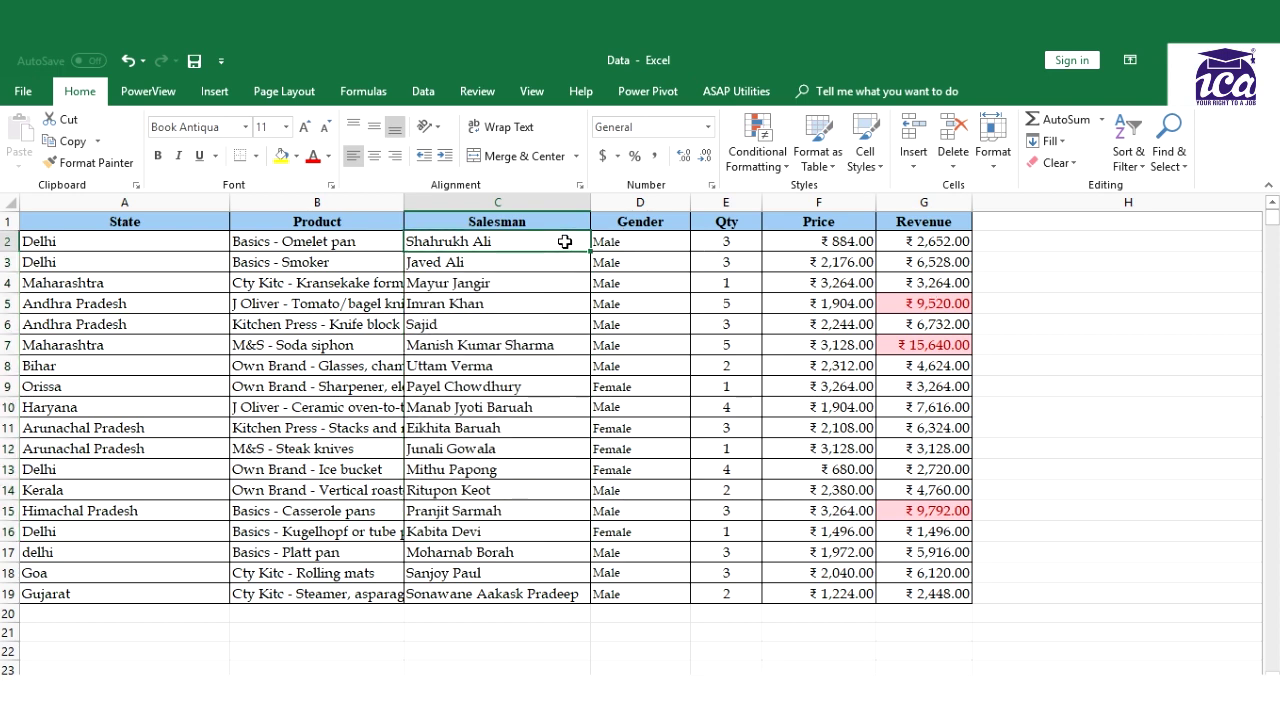
pyautogui.moveTo(527, 246)
pyautogui.mouseDown()
pyautogui.moveTo(519, 615)
pyautogui.moveTo(521, 595)
pyautogui.mouseUp()
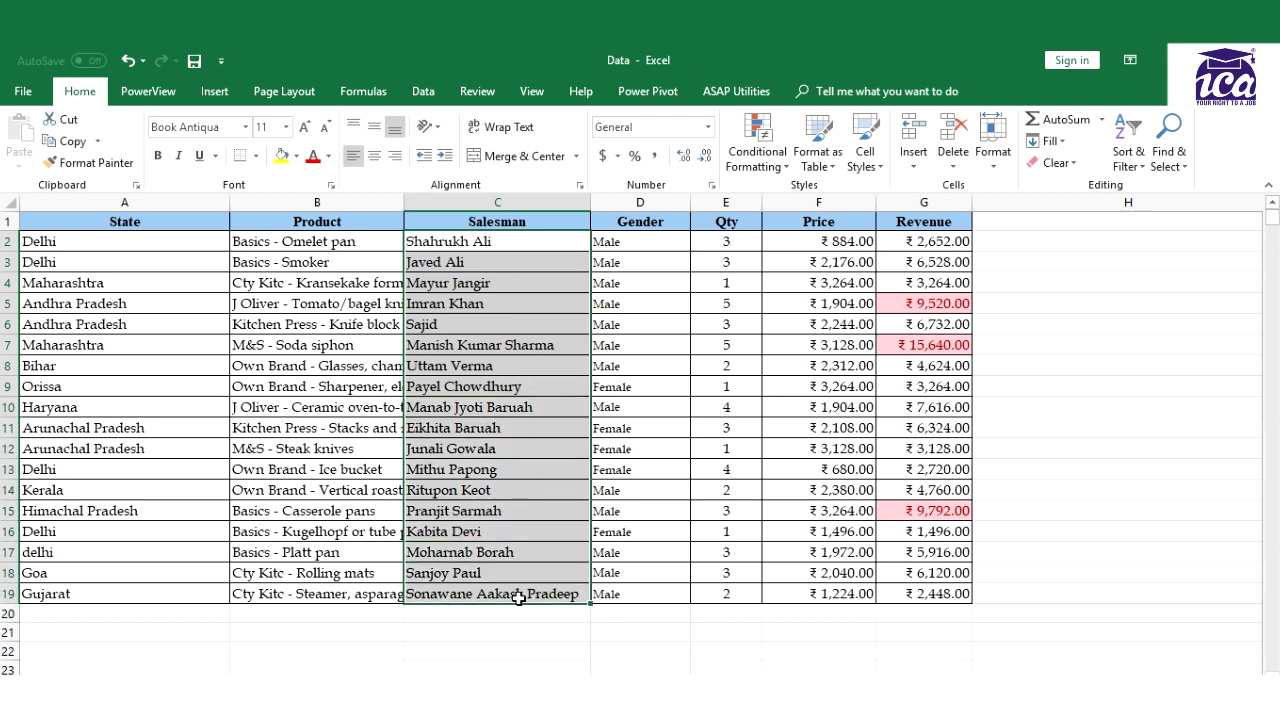
pyautogui.click(785, 168)
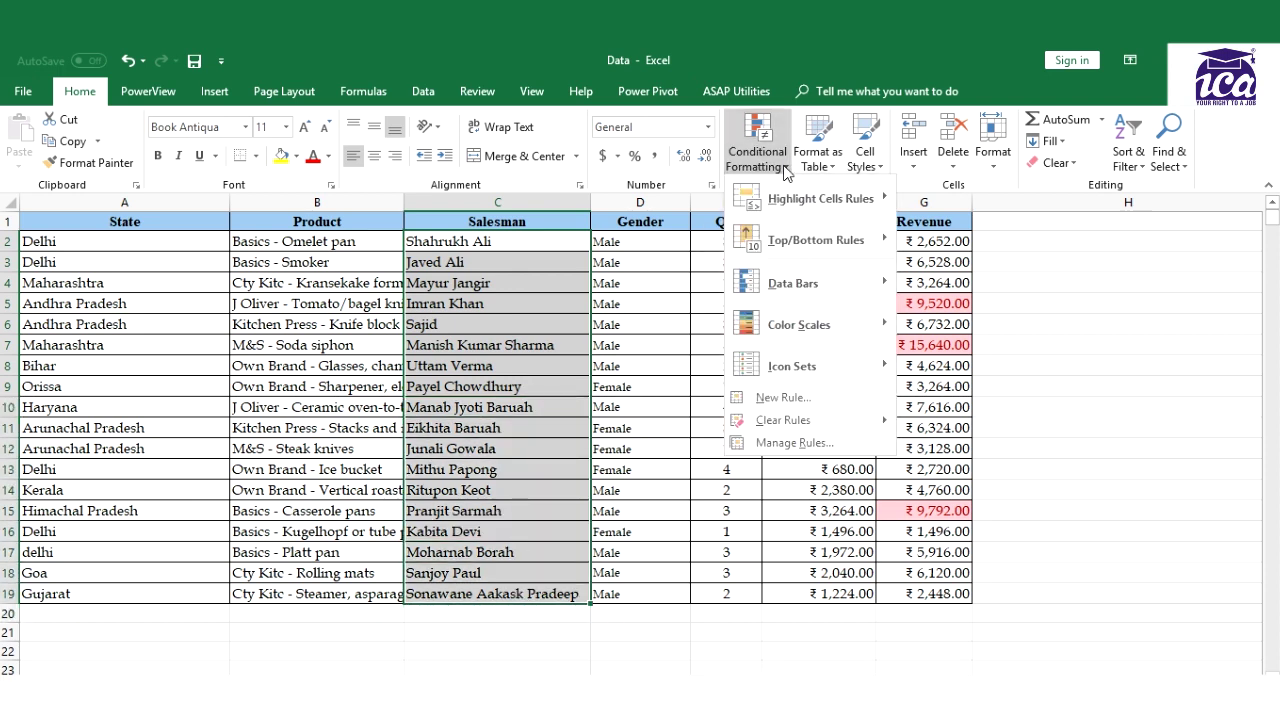
# Create a new rule of type 'Use a formula to determine which cells to format', dialog moved aside
pyautogui.click(775, 400)
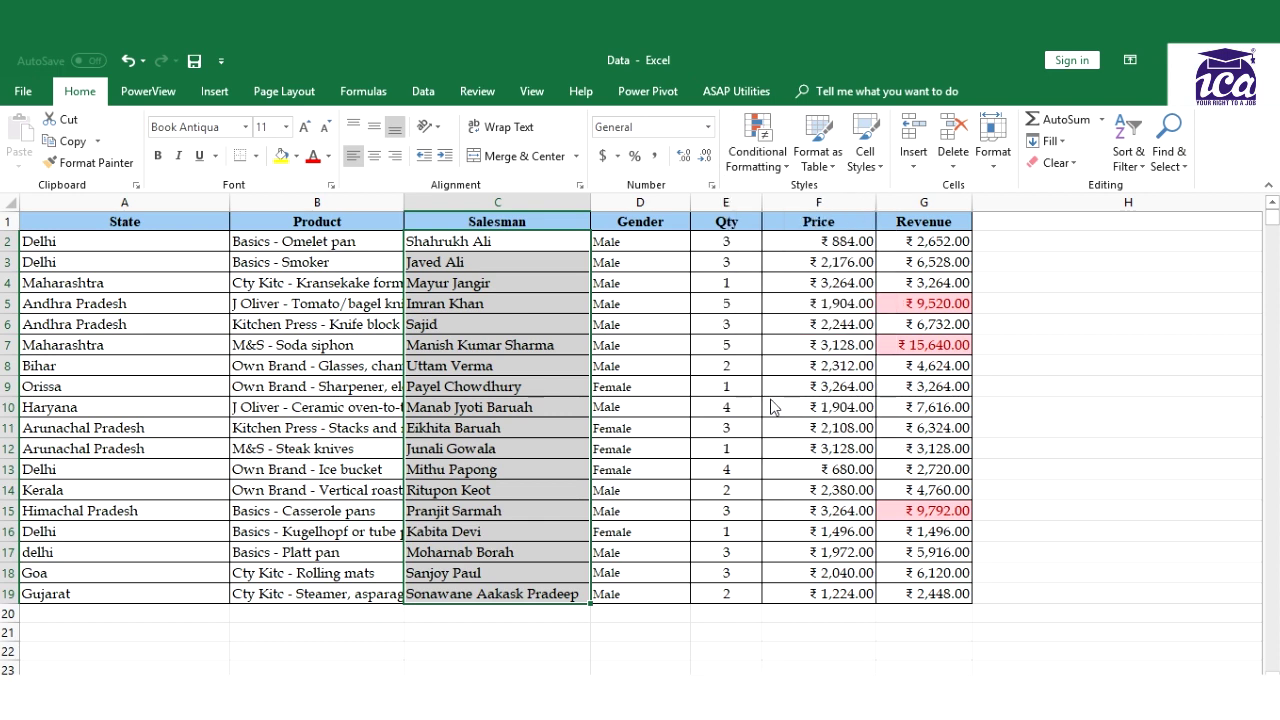
pyautogui.click(601, 356)
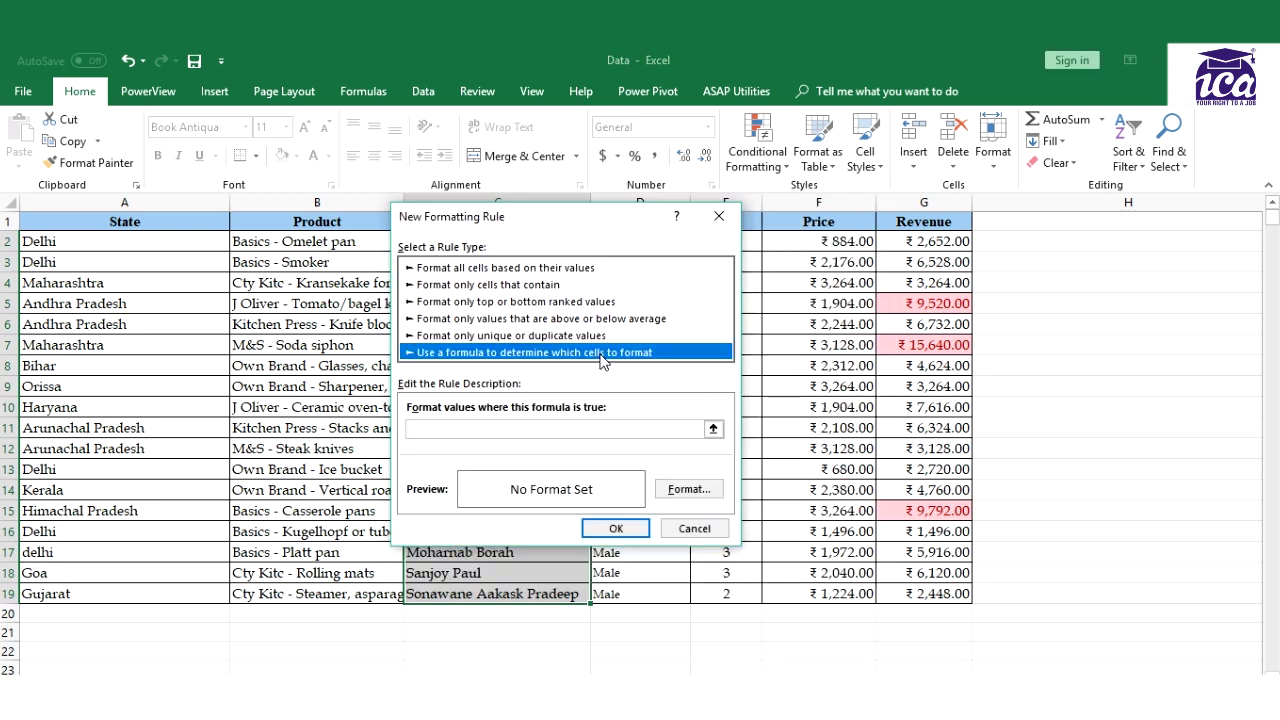
pyautogui.click(507, 428)
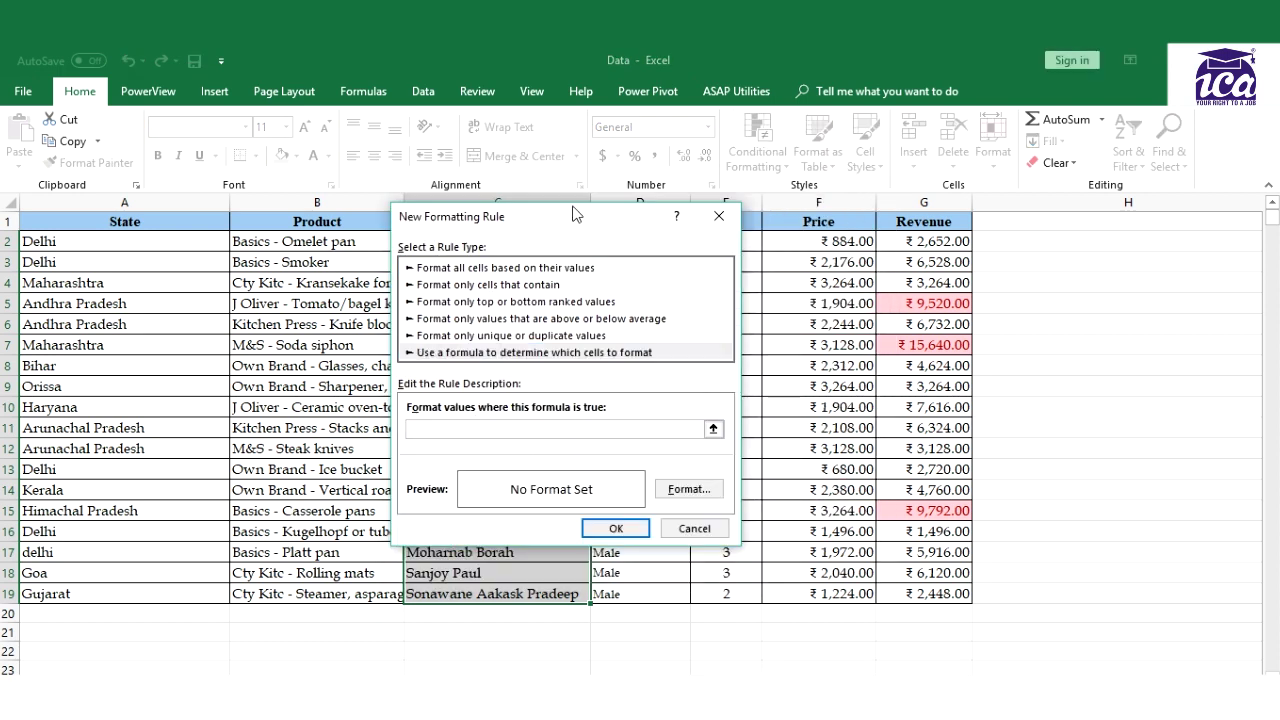
pyautogui.moveTo(572, 213); pyautogui.dragTo(283, 169)
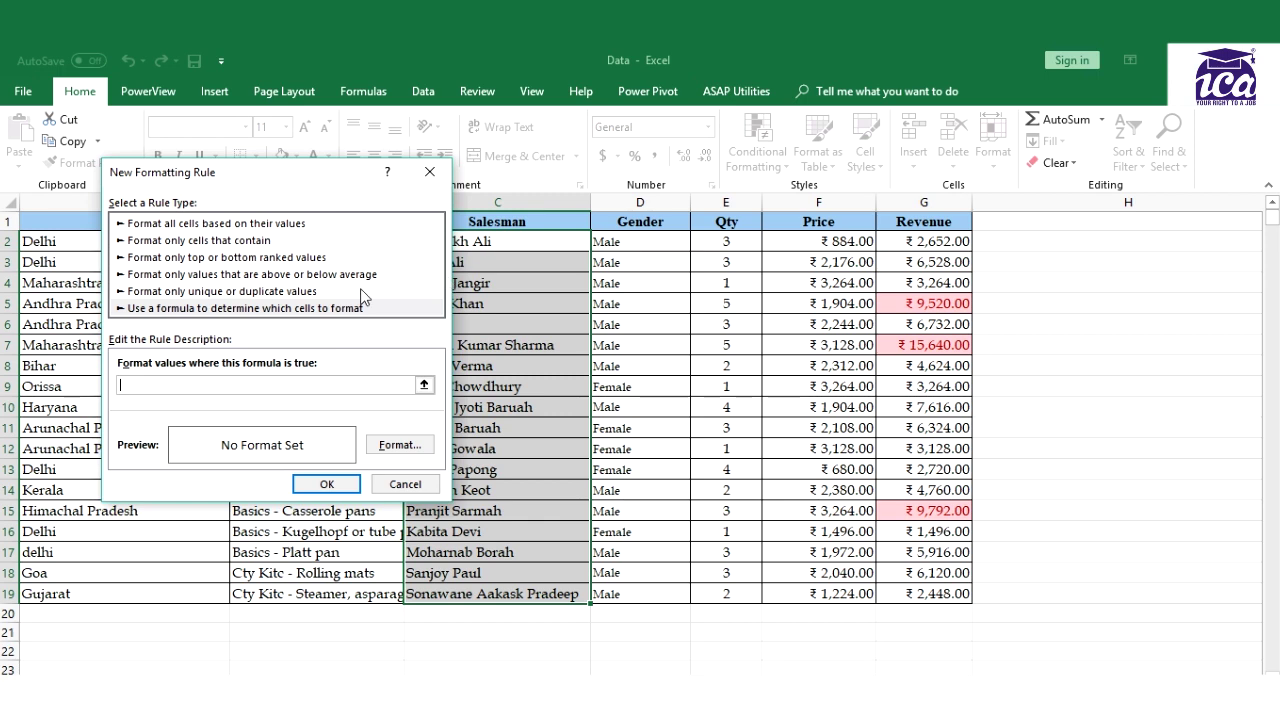
# Enter the rule formula =G2>=large($G$2:$G$19,3)
pyautogui.click(927, 244)
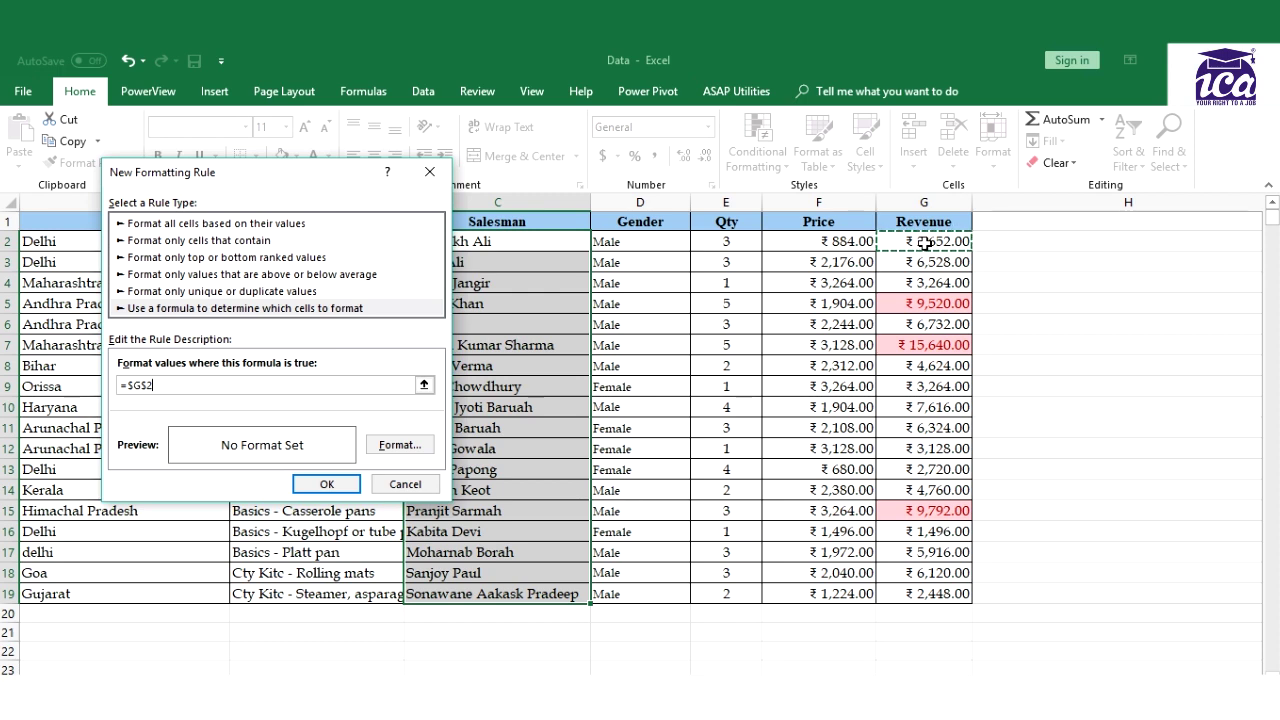
pyautogui.press('F4')
pyautogui.press('F4')
pyautogui.press('F4')
pyautogui.write('=lar')
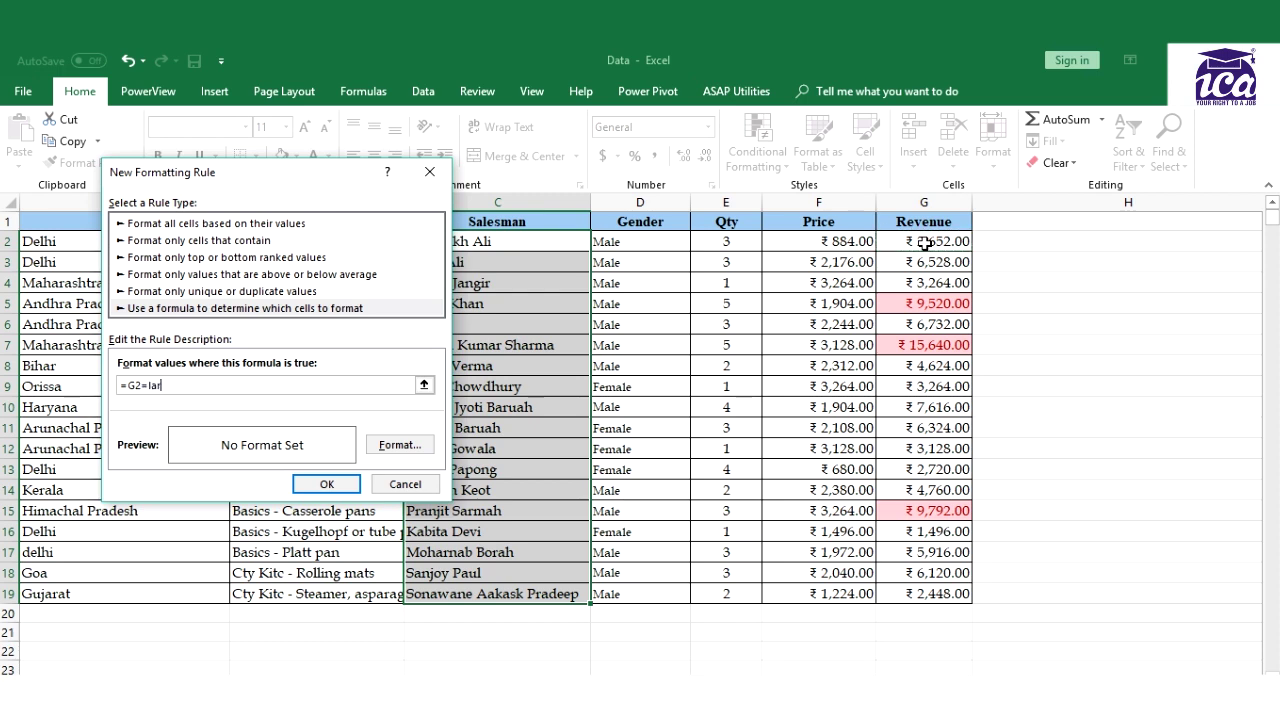
pyautogui.write('ge(')
pyautogui.moveTo(933, 242); pyautogui.dragTo(934, 597)
pyautogui.write(',')
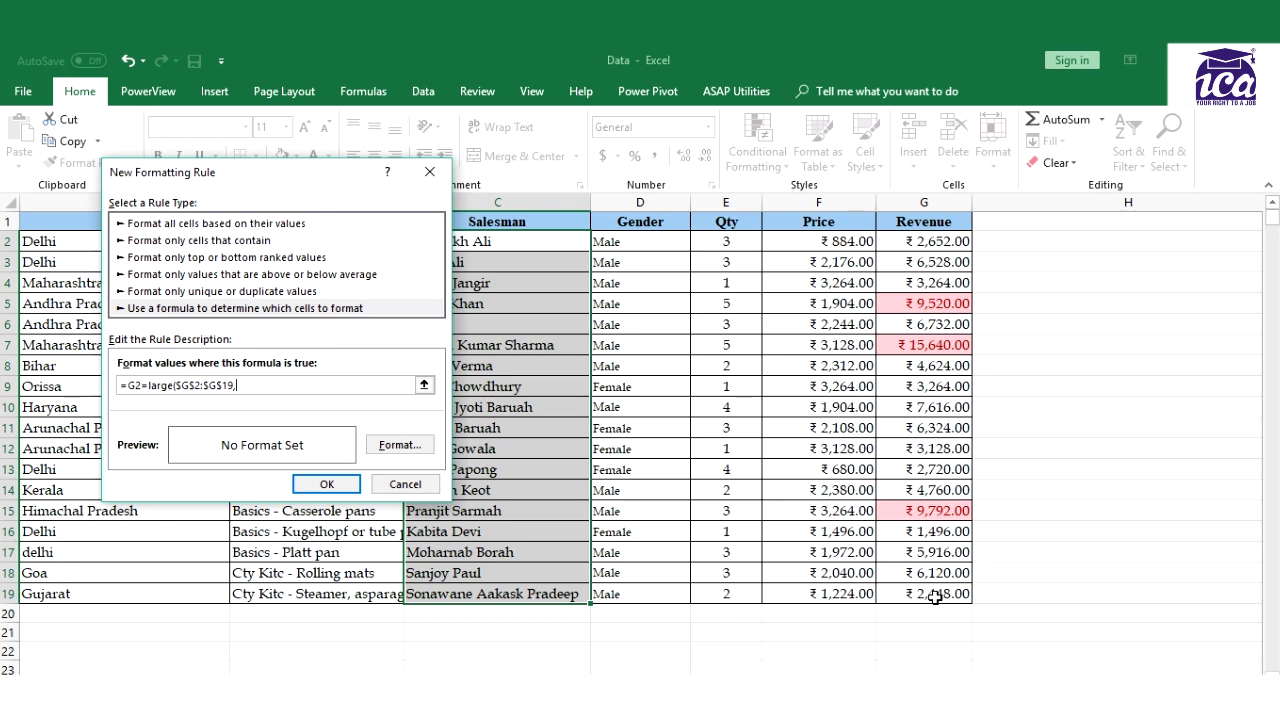
pyautogui.write('3)')
pyautogui.click(143, 385)
pyautogui.write('>=')
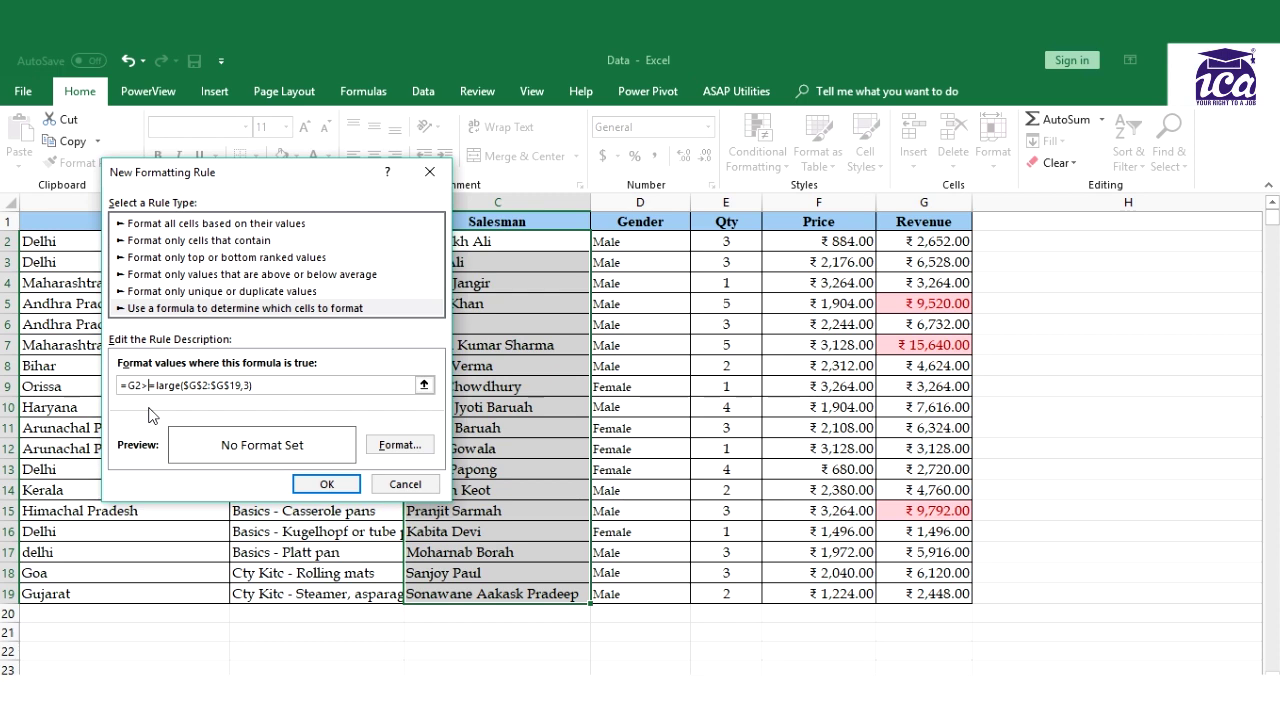
# Choose a light green fill as the rule's format
pyautogui.click(421, 448)
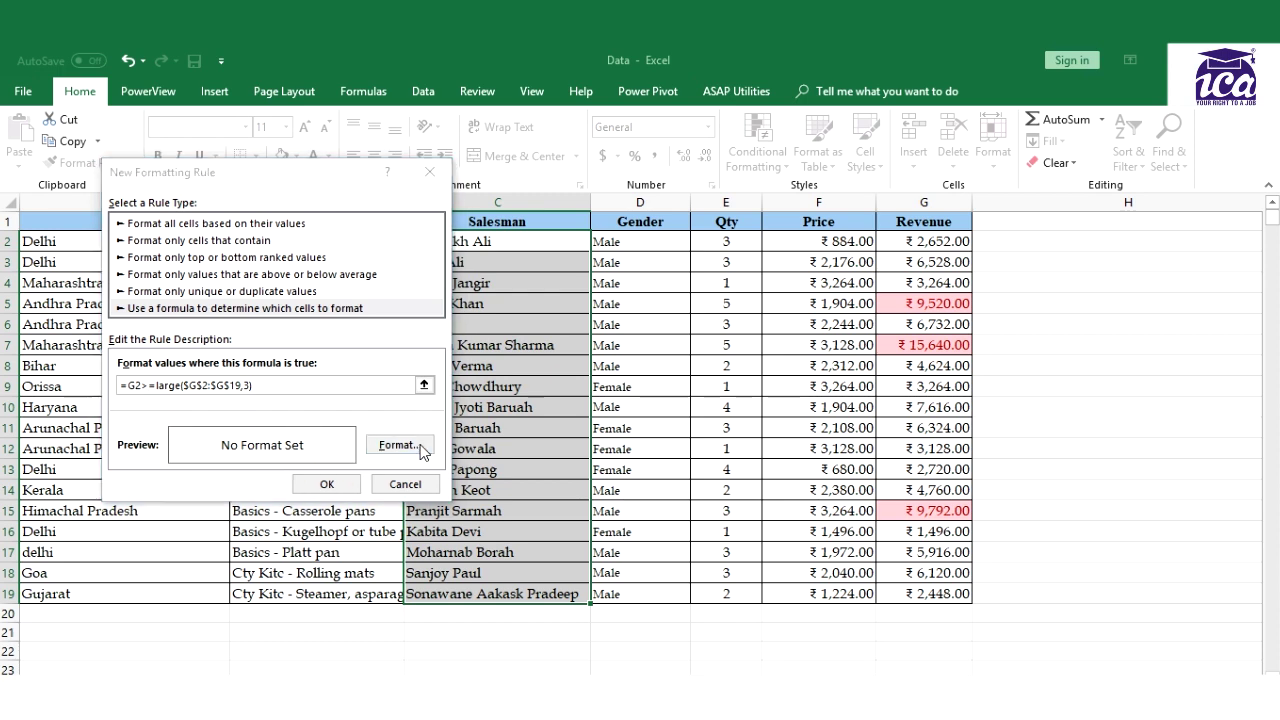
pyautogui.click(486, 361)
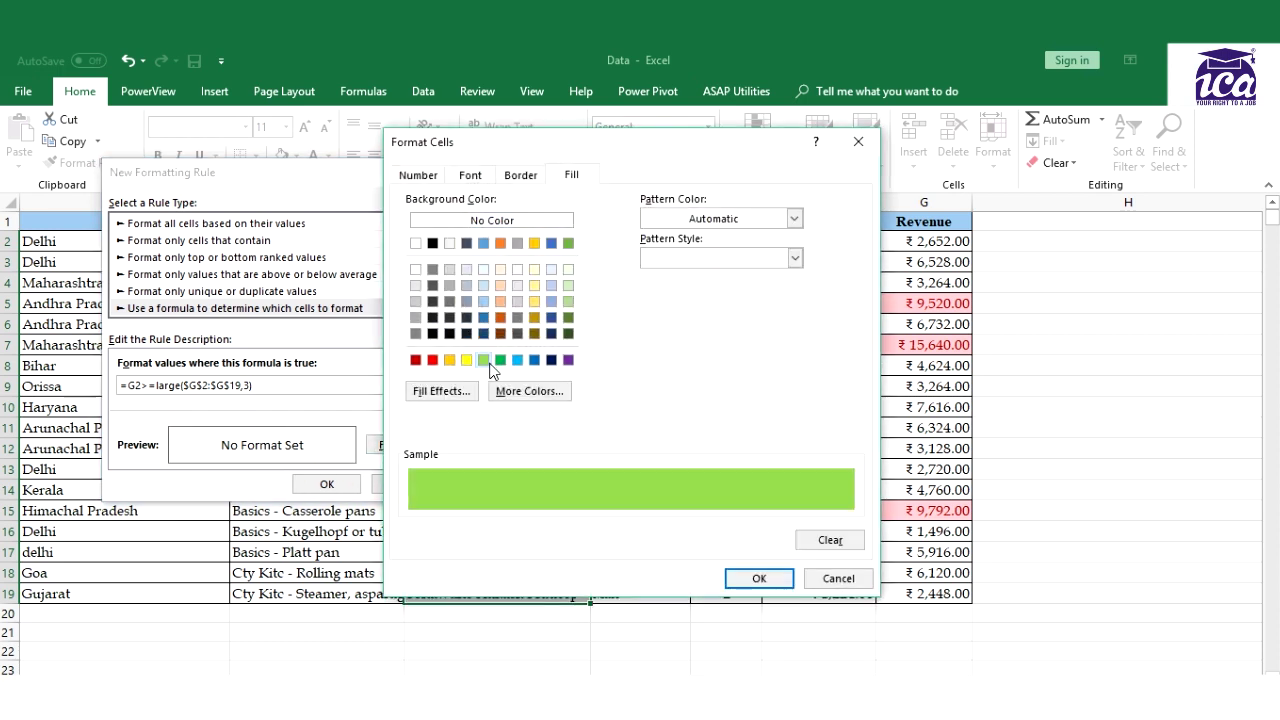
pyautogui.click(757, 578)
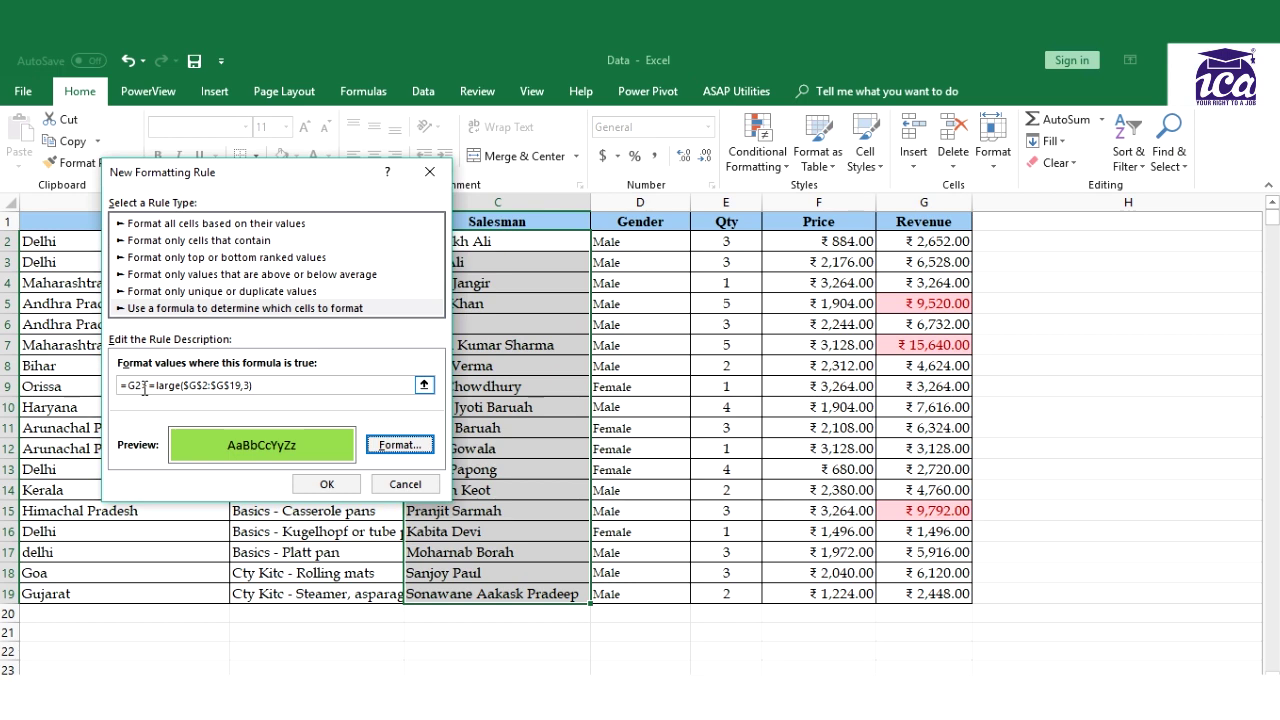
# Apply the rule so the three top-revenue salesmen turn light green, then deselect
pyautogui.click(330, 484)
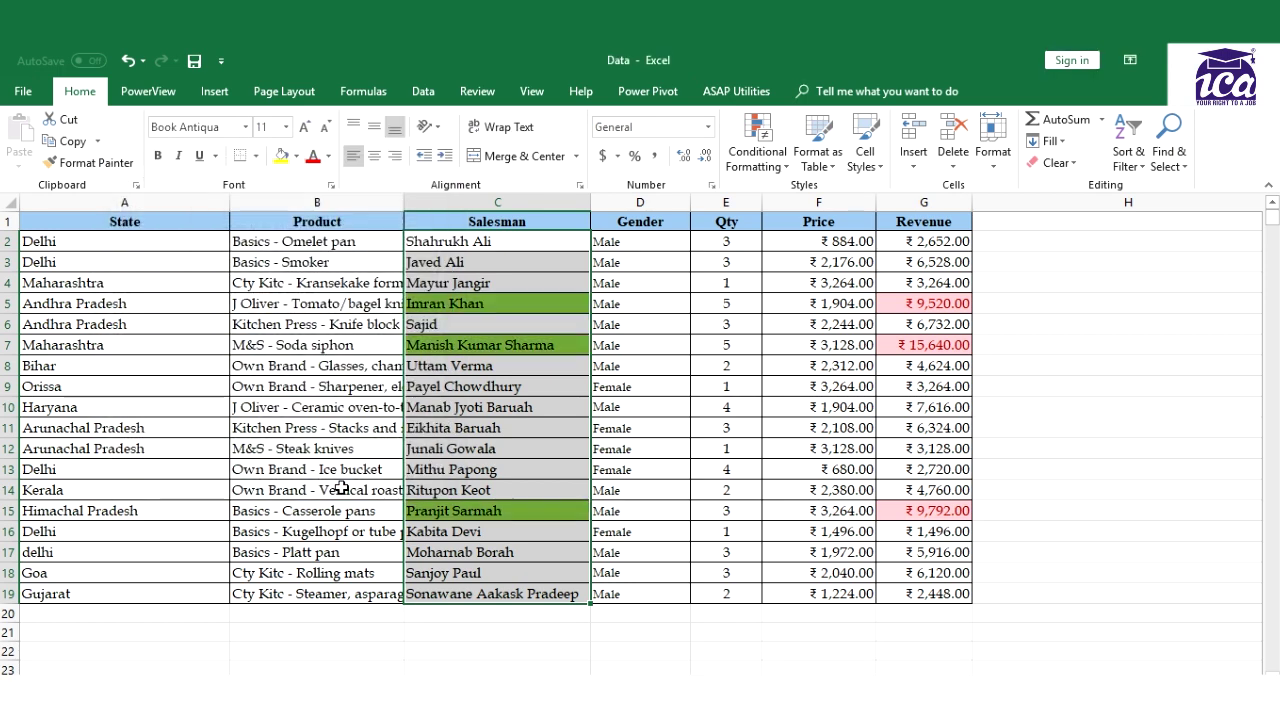
pyautogui.click(568, 375)
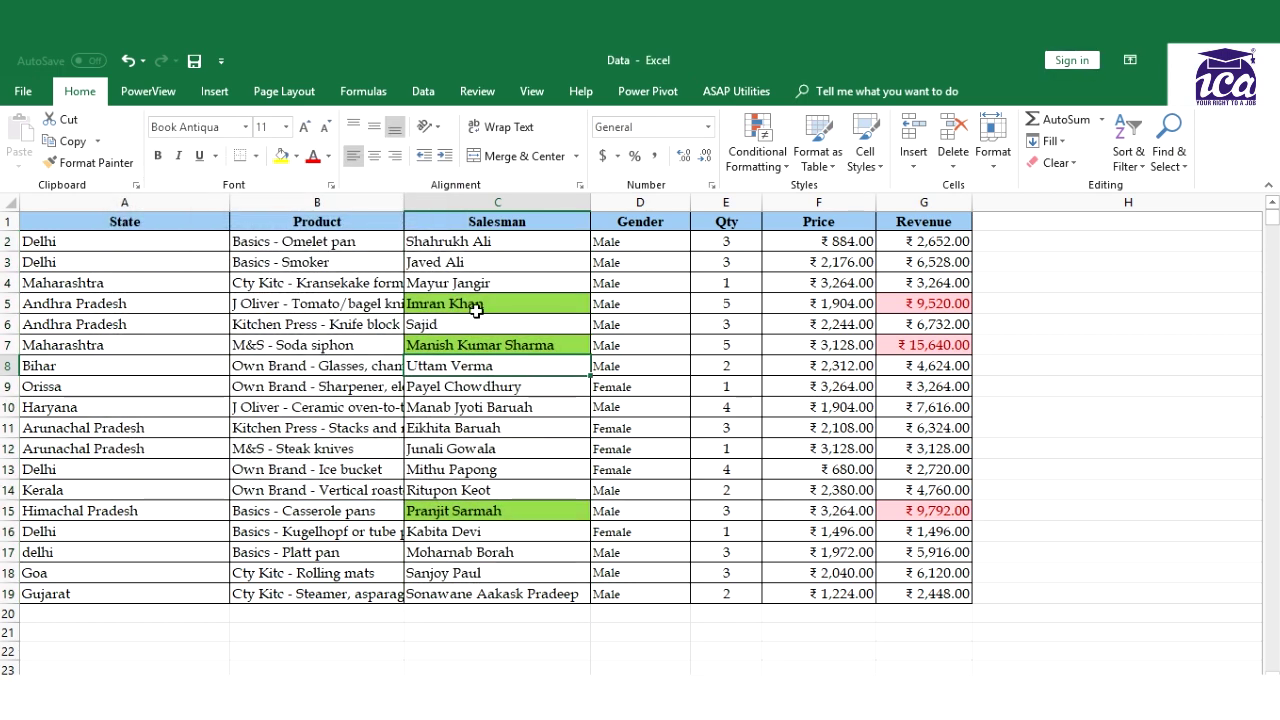